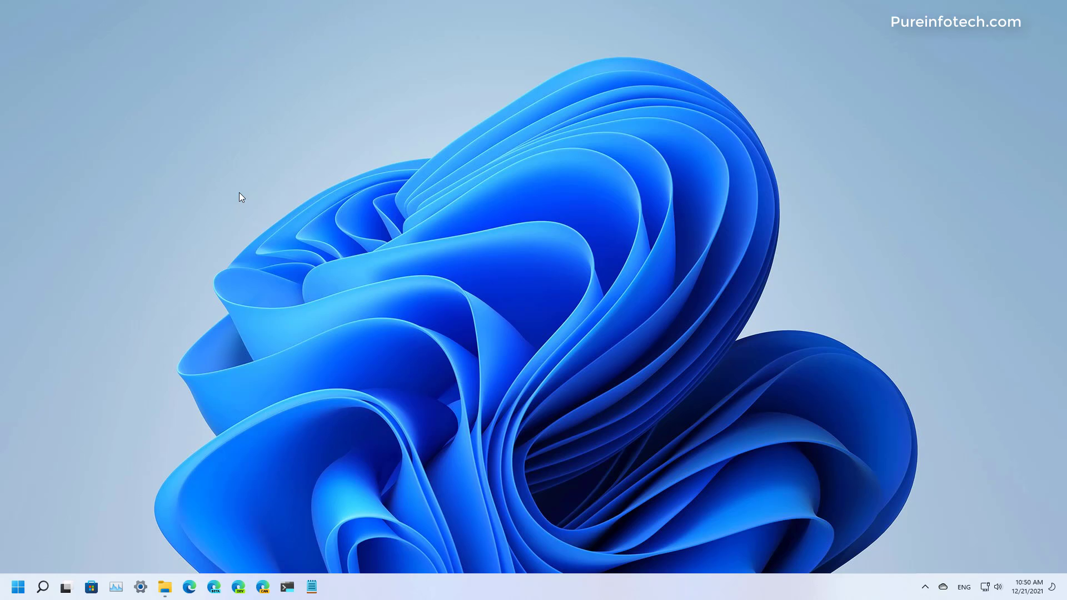
# Step: Launch Settings maximized and go to Network & internet > Advanced network settings
pyautogui.press('super')
pyautogui.write('sett')
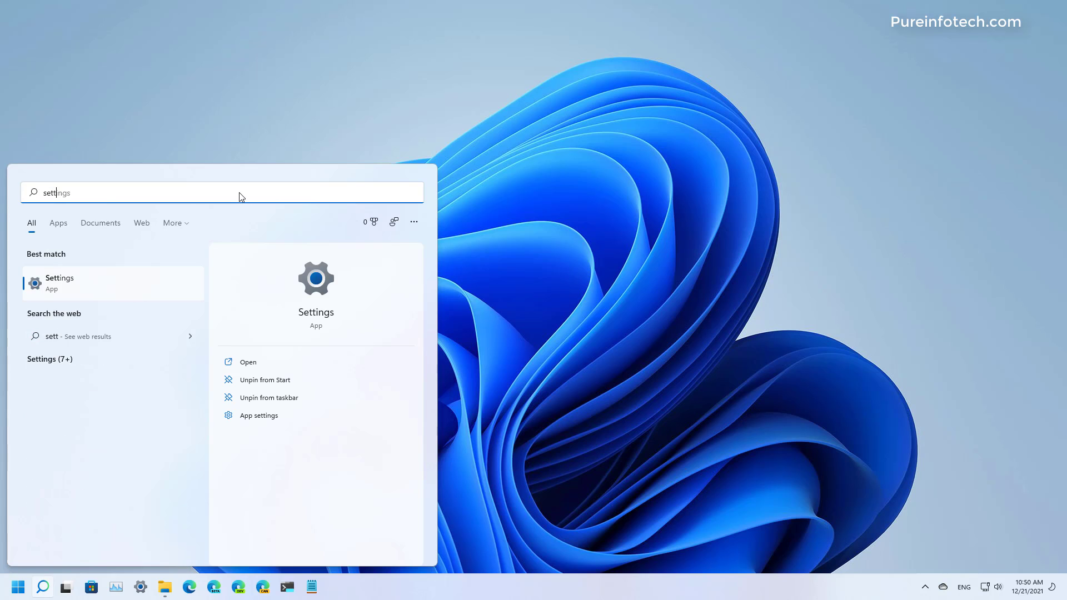
pyautogui.click(158, 286)
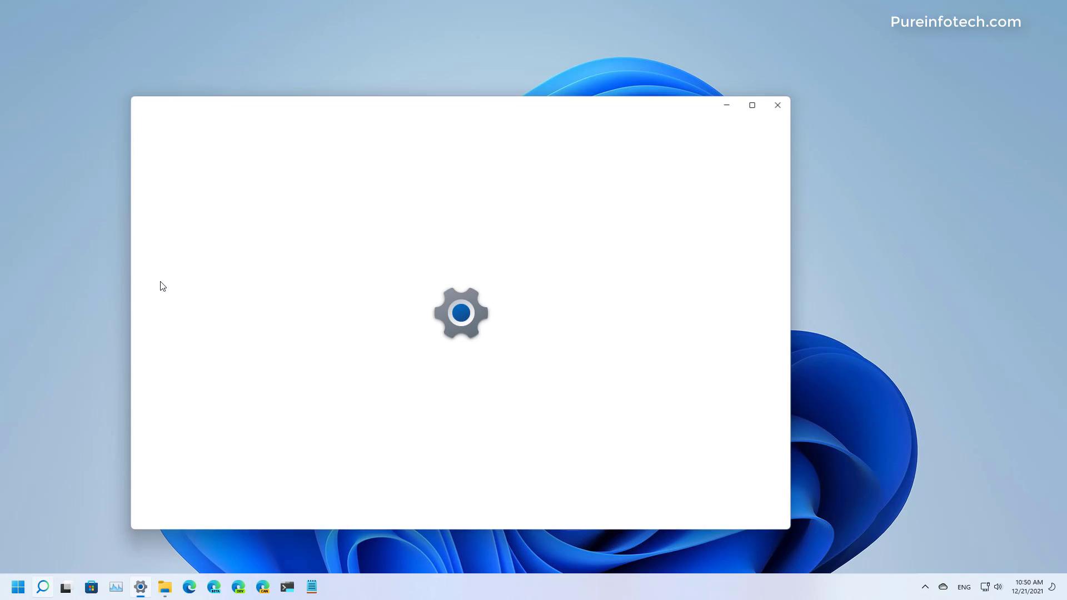
pyautogui.click(753, 106)
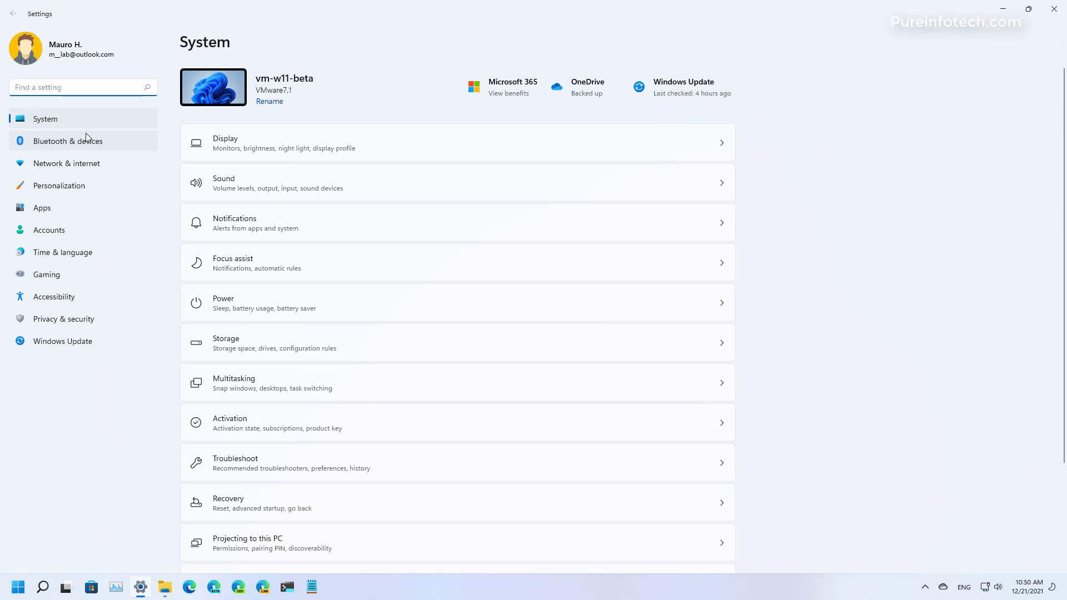
pyautogui.click(61, 167)
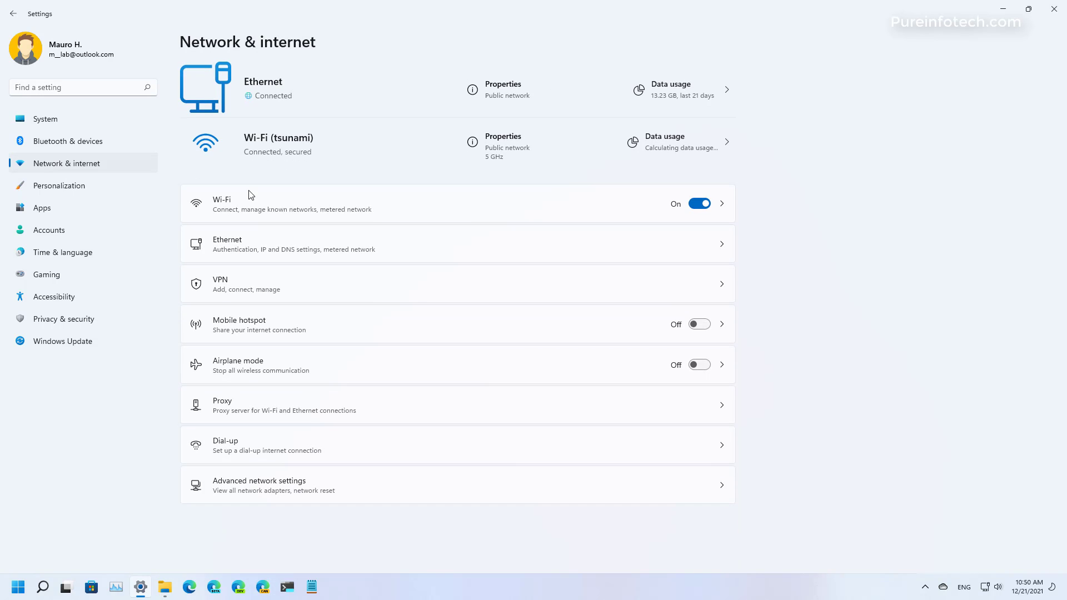
pyautogui.click(286, 490)
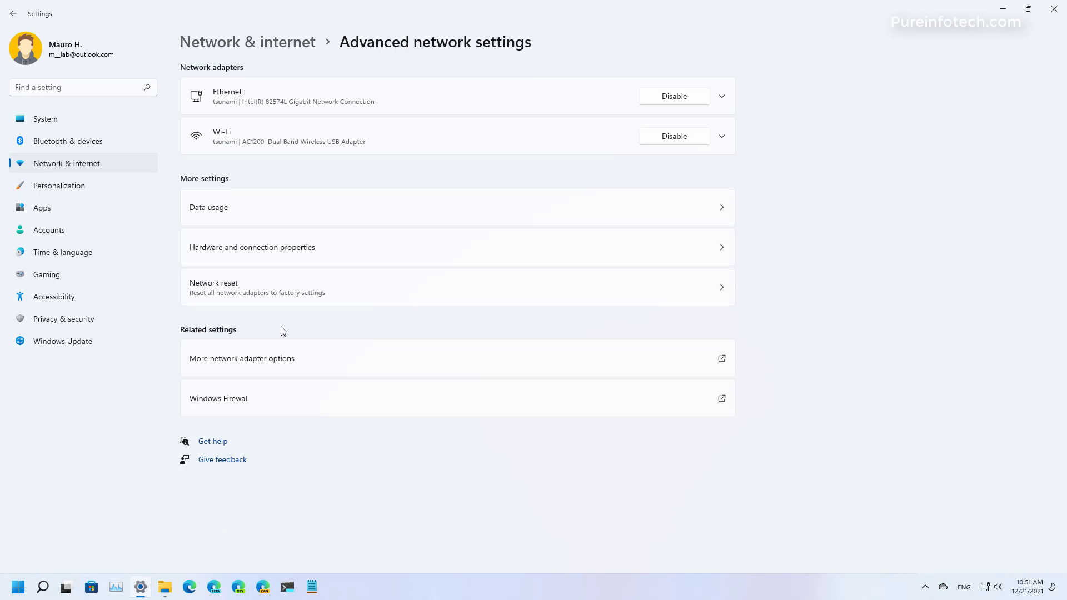
# Step: From the full network adapter list, open the Status window of the Wi-Fi connection
pyautogui.click(276, 358)
pyautogui.click(716, 152)
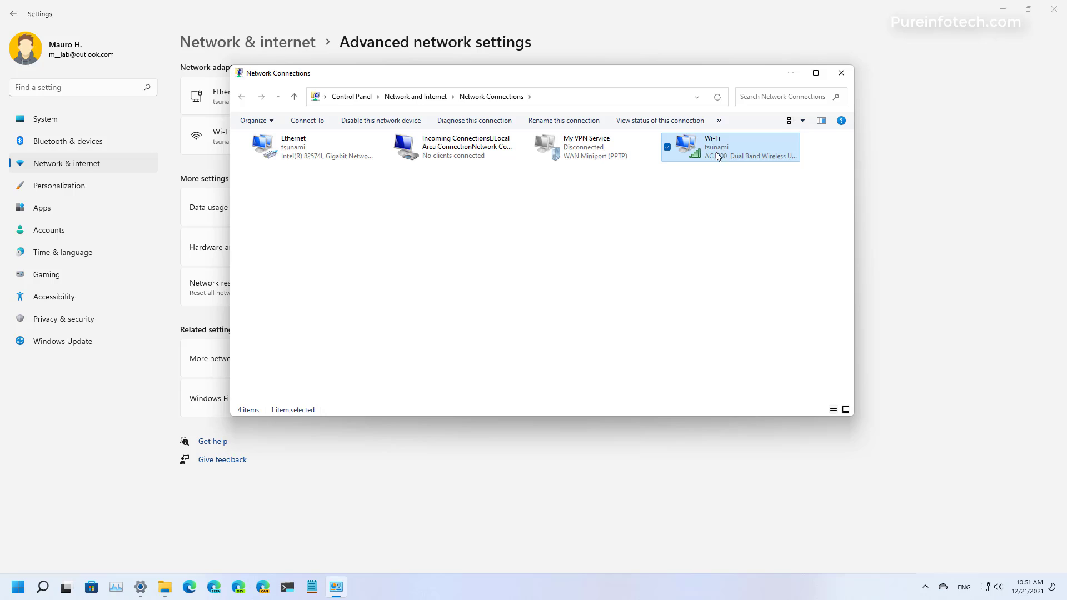
pyautogui.rightClick(715, 142)
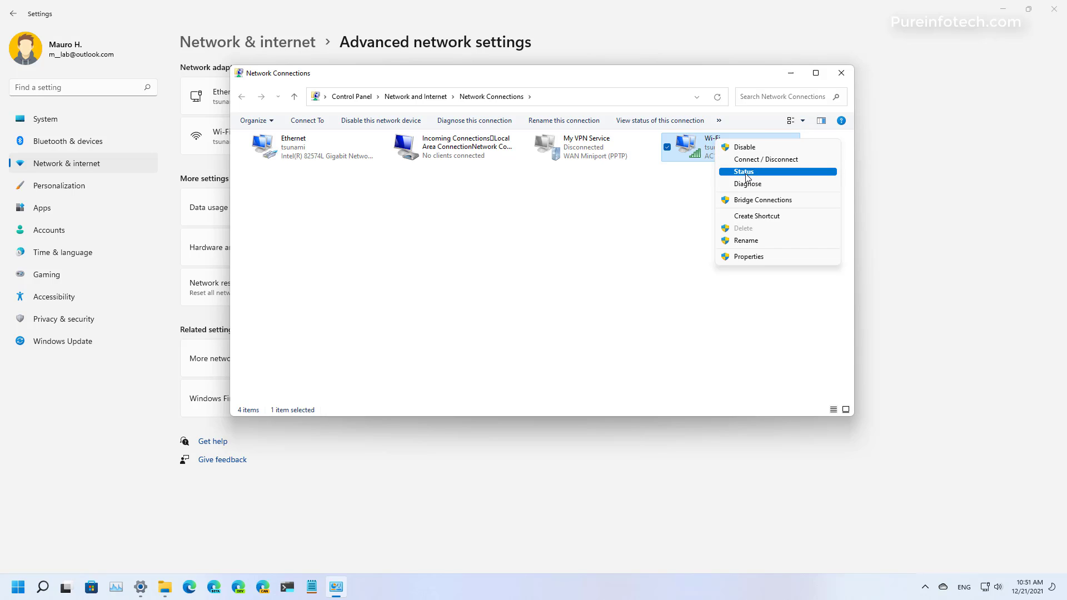
pyautogui.click(747, 173)
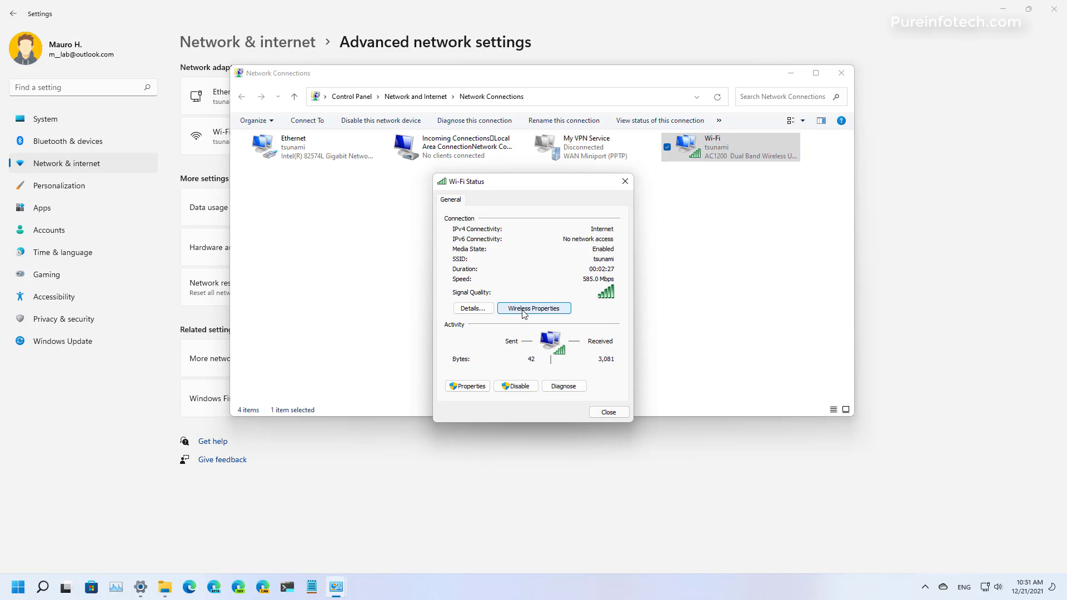
# Step: Show the security key with Show characters, select it, then cancel properties and close status
pyautogui.click(524, 314)
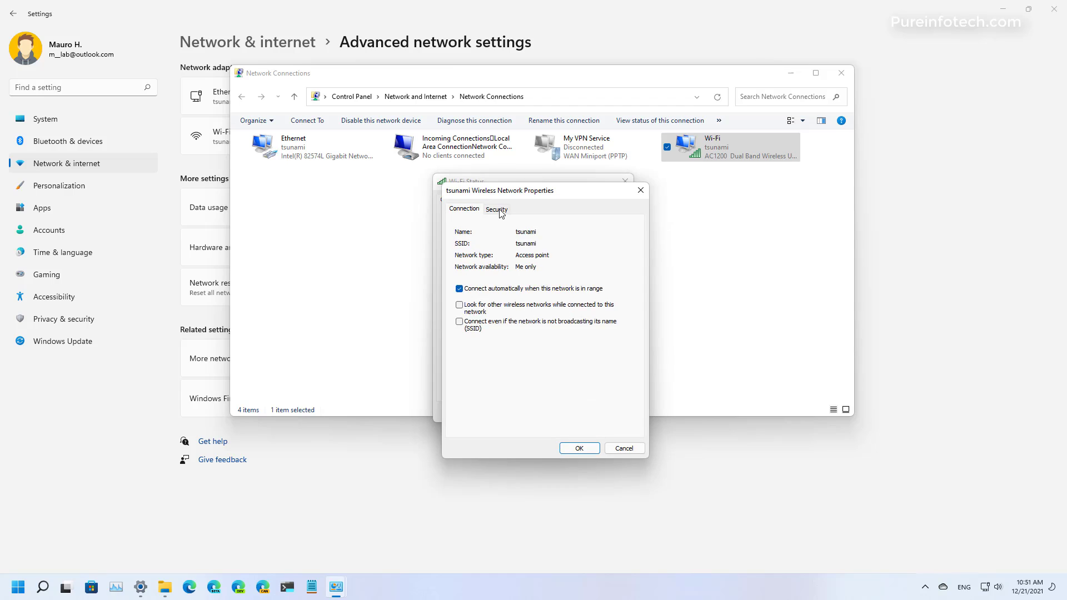
pyautogui.click(498, 209)
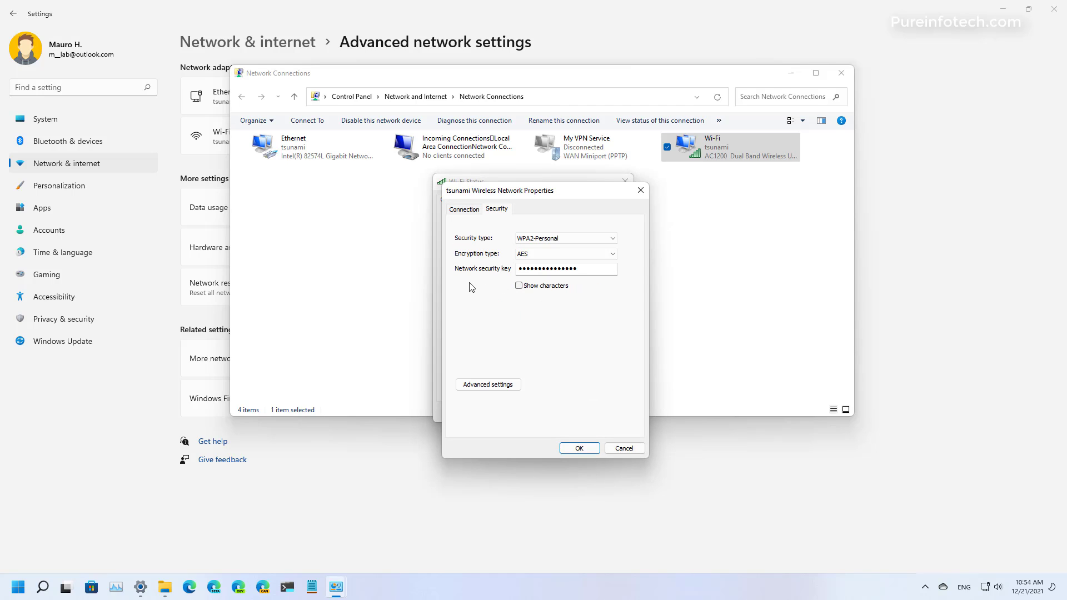
pyautogui.click(519, 286)
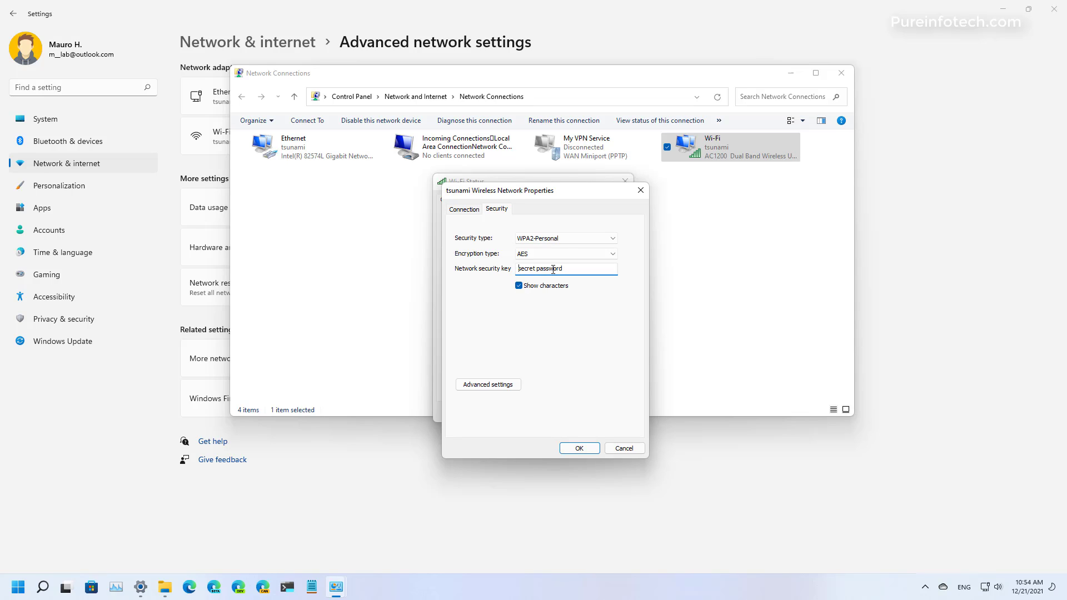
pyautogui.moveTo(519, 269); pyautogui.dragTo(564, 269)
pyautogui.click(613, 447)
pyautogui.click(610, 416)
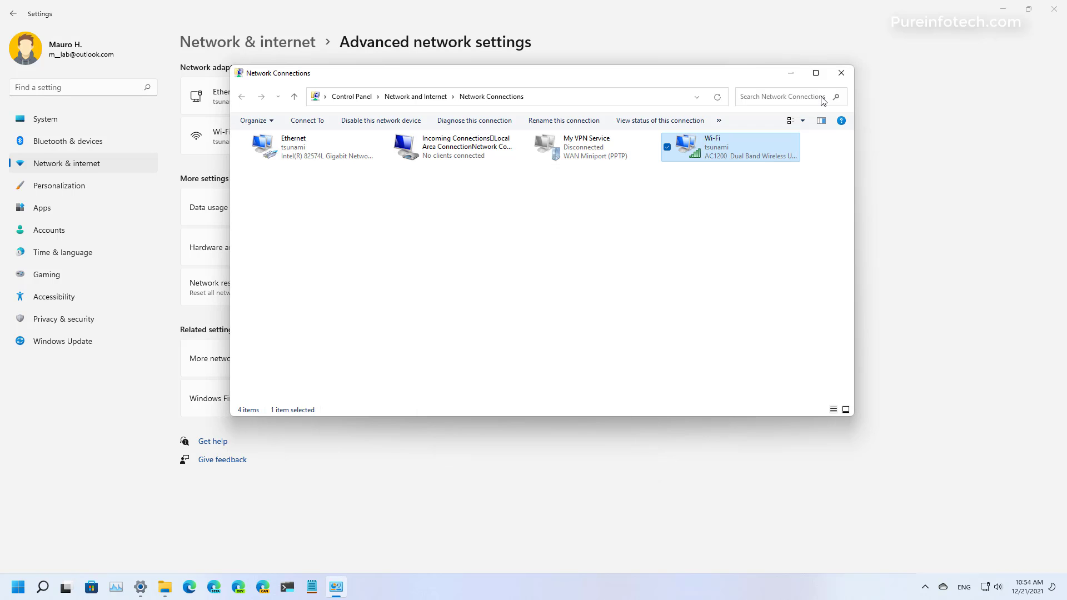
# Step: Close Network Connections and run Windows Terminal Preview as administrator from Start
pyautogui.click(841, 72)
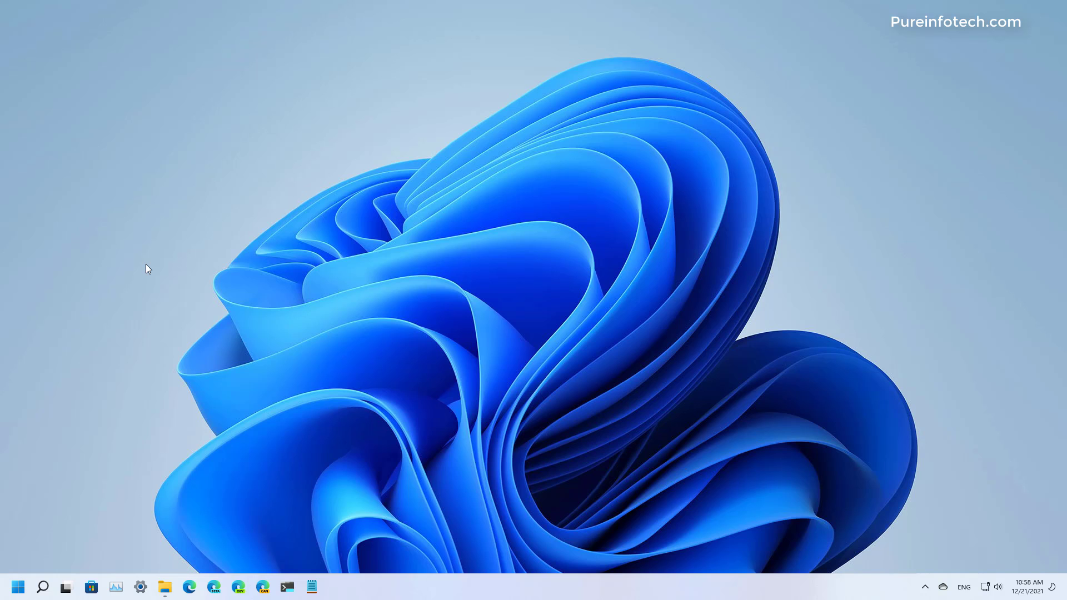
pyautogui.press('super')
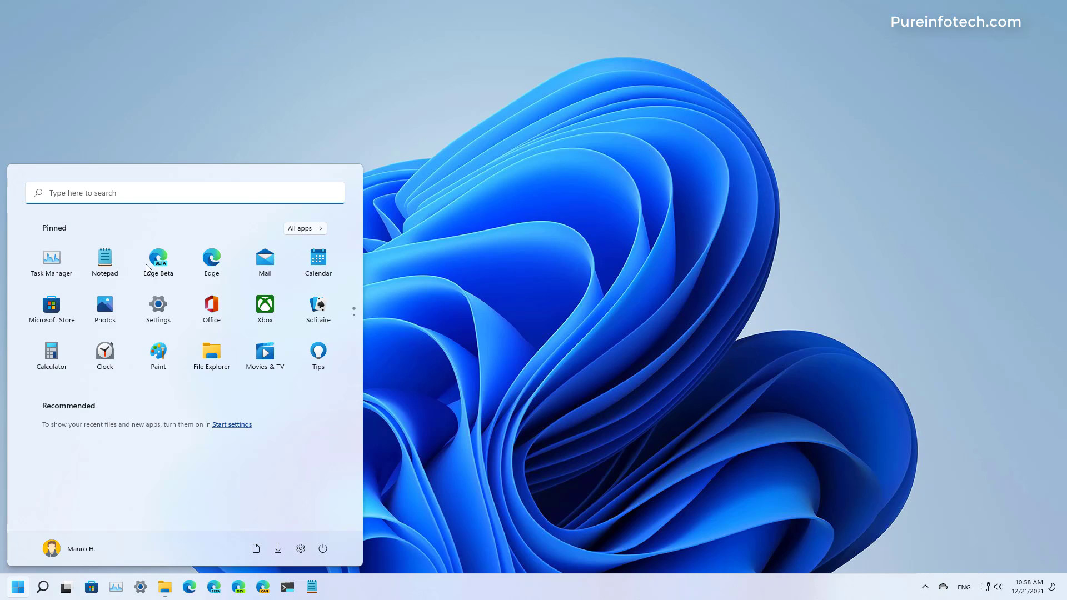
pyautogui.write('term')
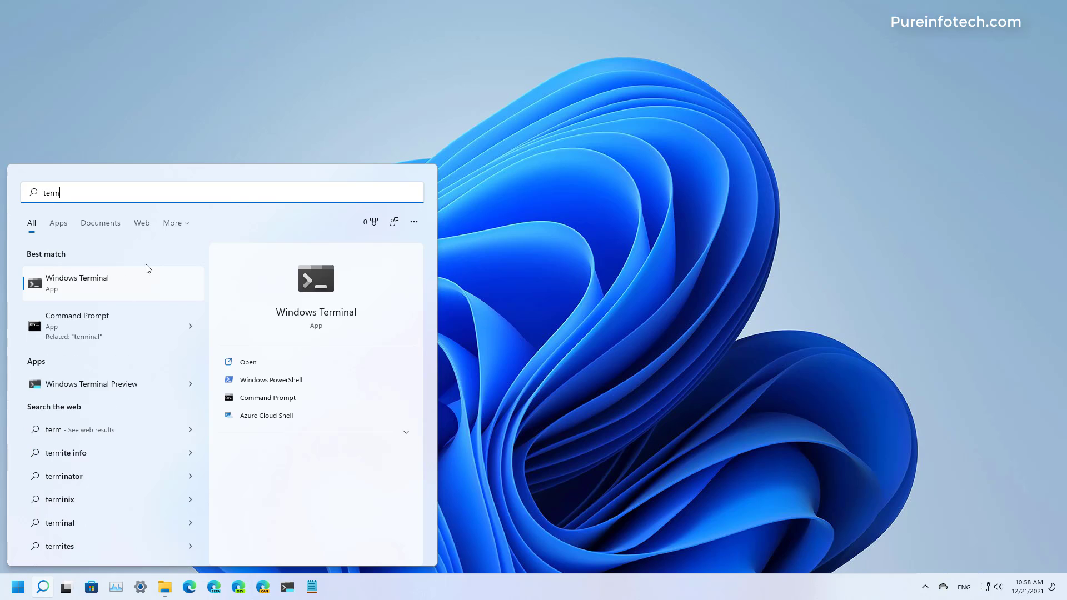
pyautogui.rightClick(133, 391)
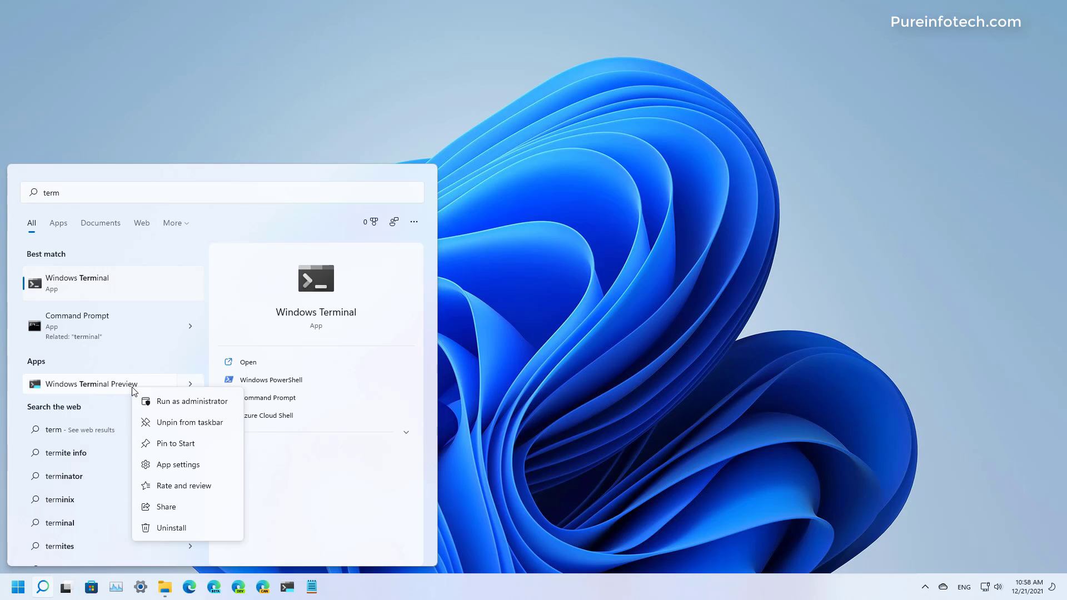
pyautogui.click(166, 402)
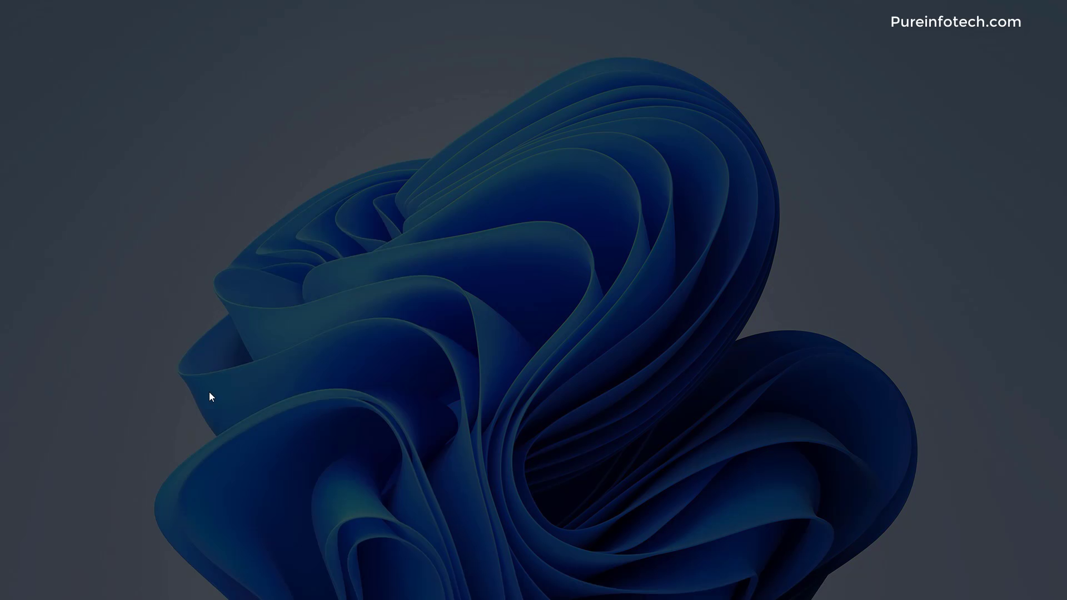
# Step: Approve the administrator permission prompt for Windows Terminal
pyautogui.press('Return')
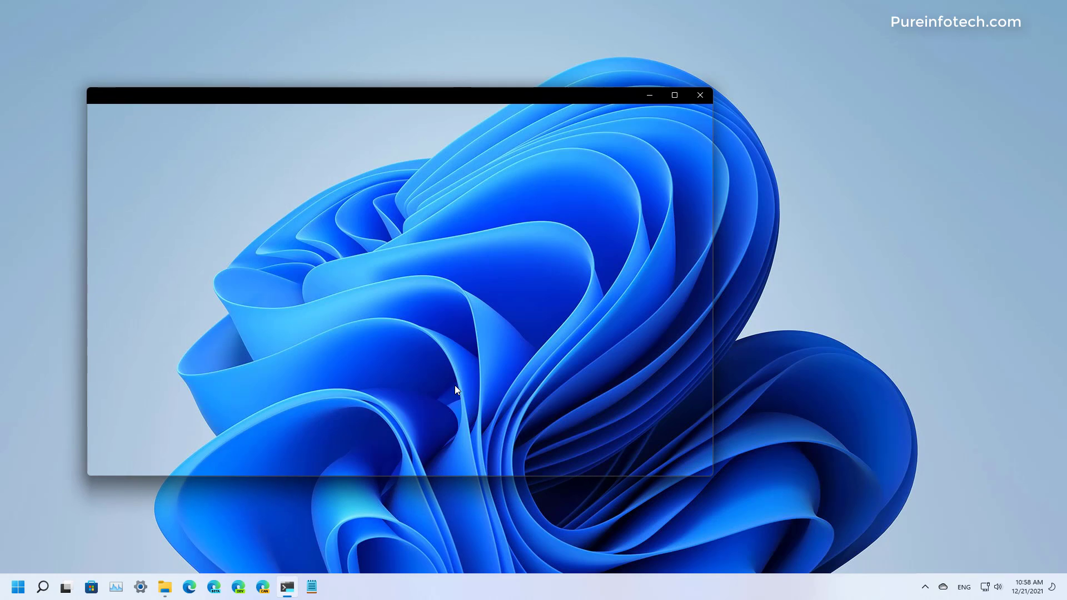
pyautogui.write('n')
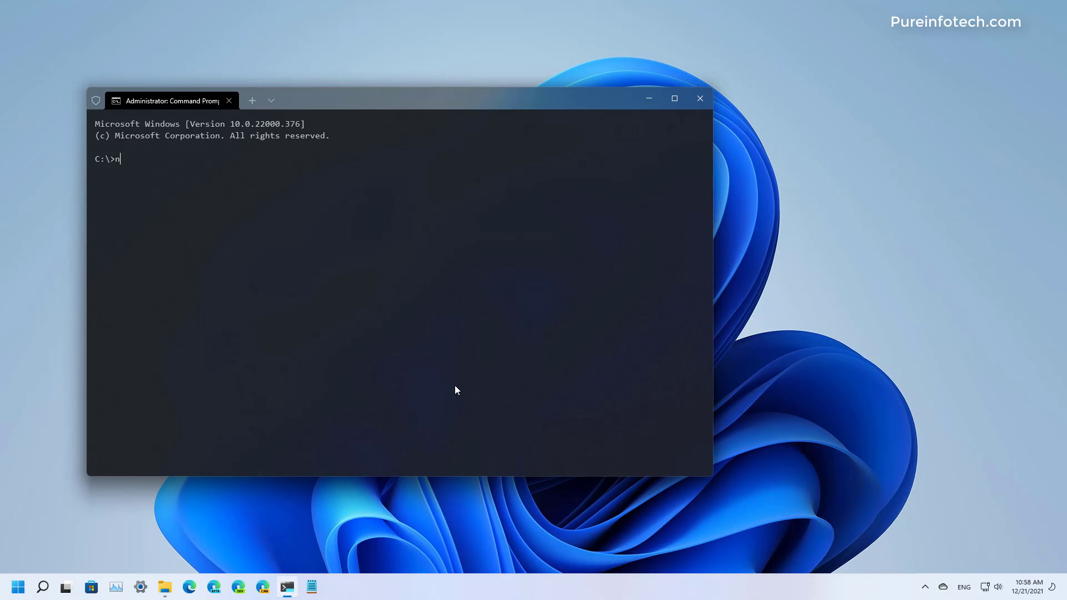
pyautogui.write('etsh ')
pyautogui.write('wlan ')
pyautogui.write('show profile')
pyautogui.write('s')
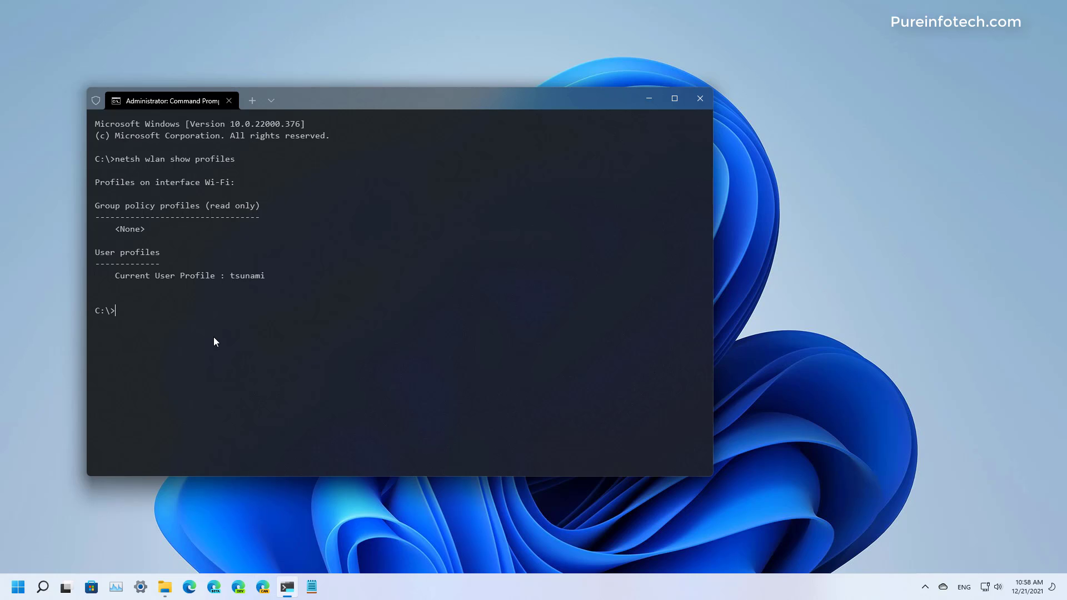
pyautogui.write('netsh wlan show profile name="WiFi-Profile" key=clear')
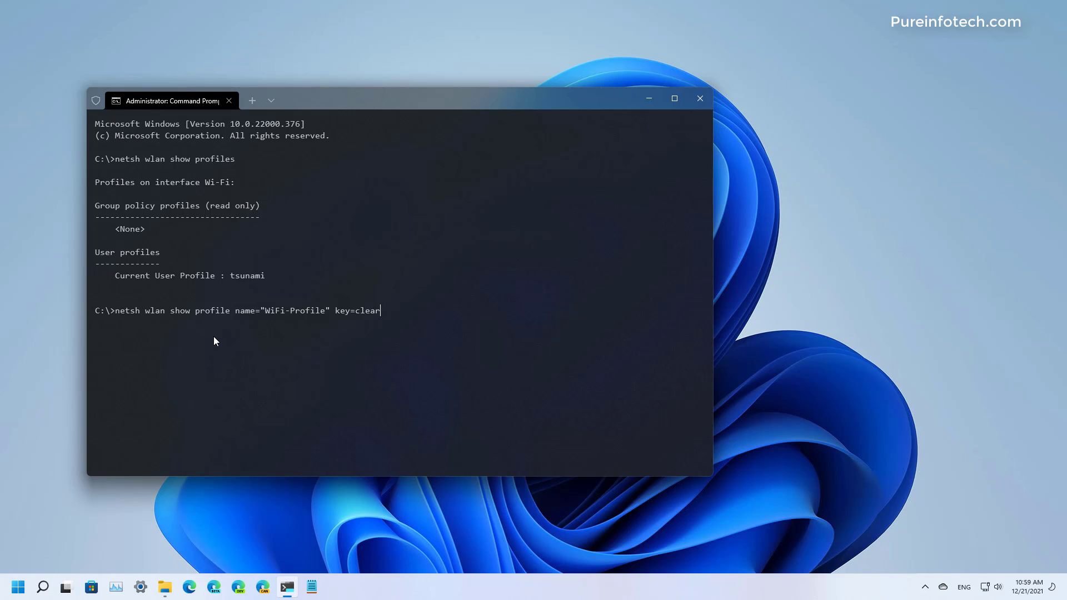
# Step: Correct the profile name to "tsunami" and run netsh wlan show profile with key=clear
pyautogui.press('BackSpace')
pyautogui.press('BackSpace')
pyautogui.press('BackSpace')
pyautogui.press('BackSpace')
pyautogui.press('BackSpace')
pyautogui.press('BackSpace')
pyautogui.press('BackSpace')
pyautogui.press('BackSpace')
pyautogui.press('BackSpace')
pyautogui.press('BackSpace')
pyautogui.press('BackSpace')
pyautogui.write('tsim')
pyautogui.press('BackSpace')
pyautogui.press('BackSpace')
pyautogui.write('unami')
pyautogui.press('Return')
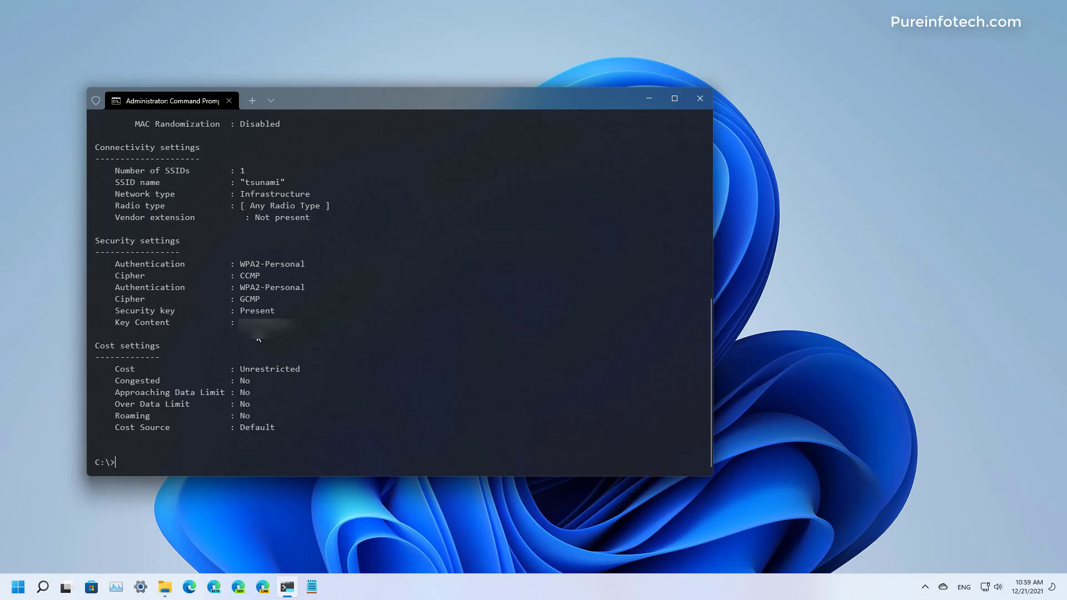
pyautogui.write('netsh wlan show profile name="tsunami" key=clear')
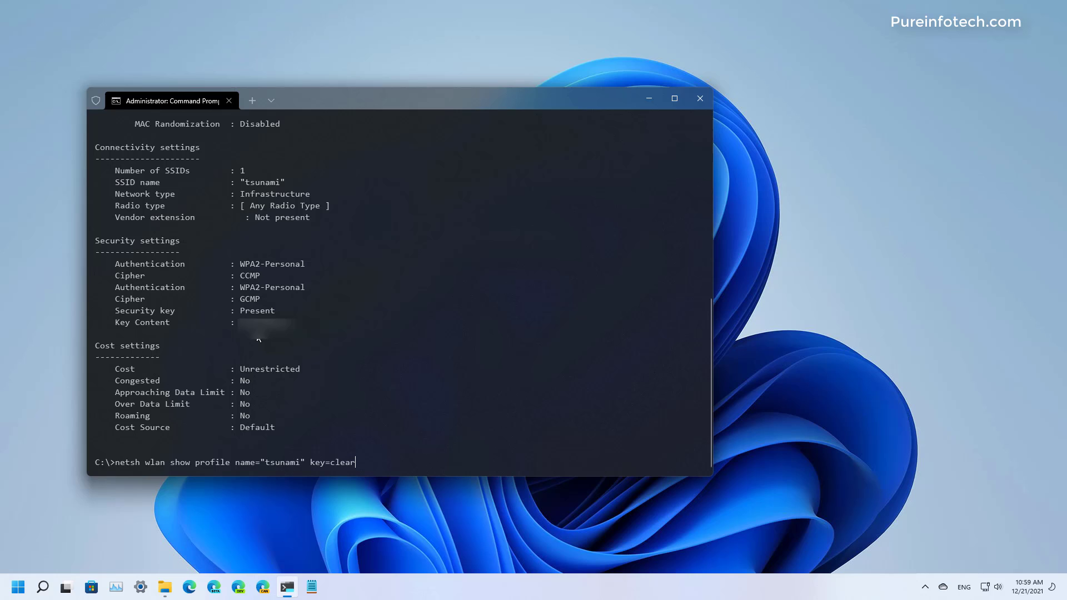
# Step: Erase "tsunami" from the recalled key=clear command, leaving empty name quotes
pyautogui.press('Left')
pyautogui.press('Left')
pyautogui.press('Left')
pyautogui.press('BackSpace')
pyautogui.press('BackSpace')
pyautogui.press('BackSpace')
pyautogui.press('BackSpace')
pyautogui.press('BackSpace')
pyautogui.press('BackSpace')
pyautogui.press('BackSpace')
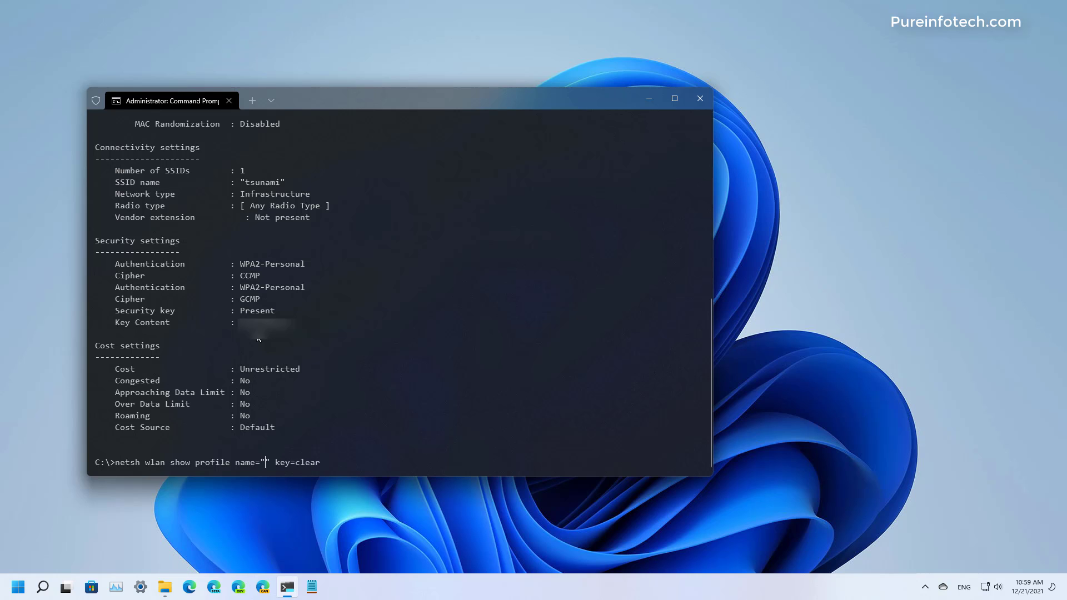